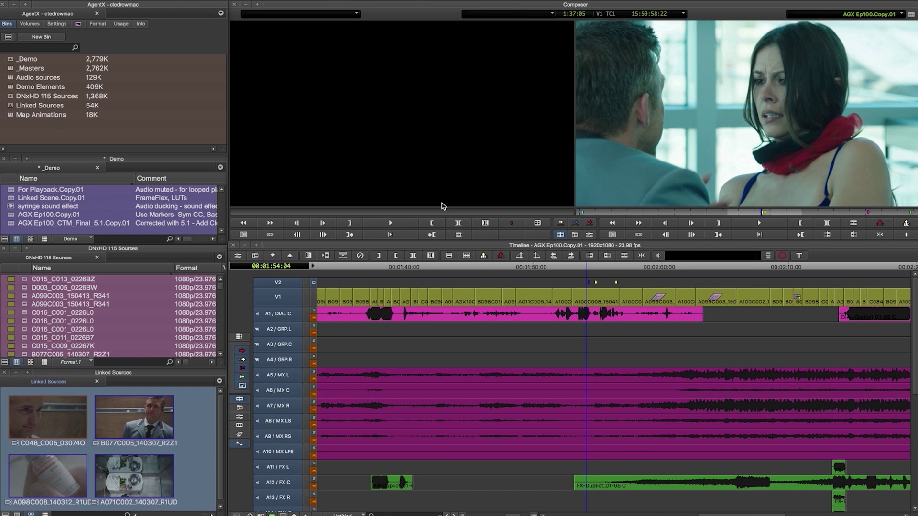
# Apply the Baselight (FilmLight) effect, found by searching 'base', to the V1 clip and open its Effect Editor
pyautogui.click(583, 268)
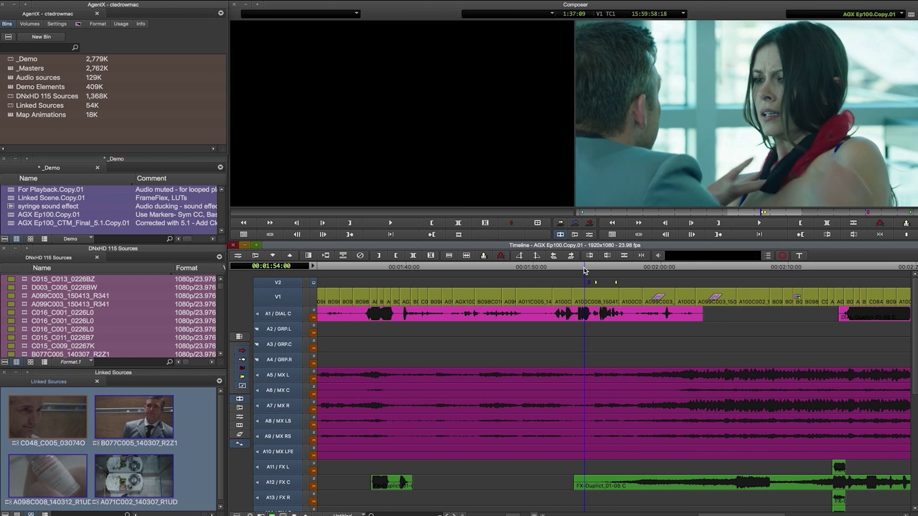
pyautogui.moveTo(584, 271)
pyautogui.mouseDown()
pyautogui.moveTo(596, 271)
pyautogui.moveTo(587, 274)
pyautogui.mouseUp()
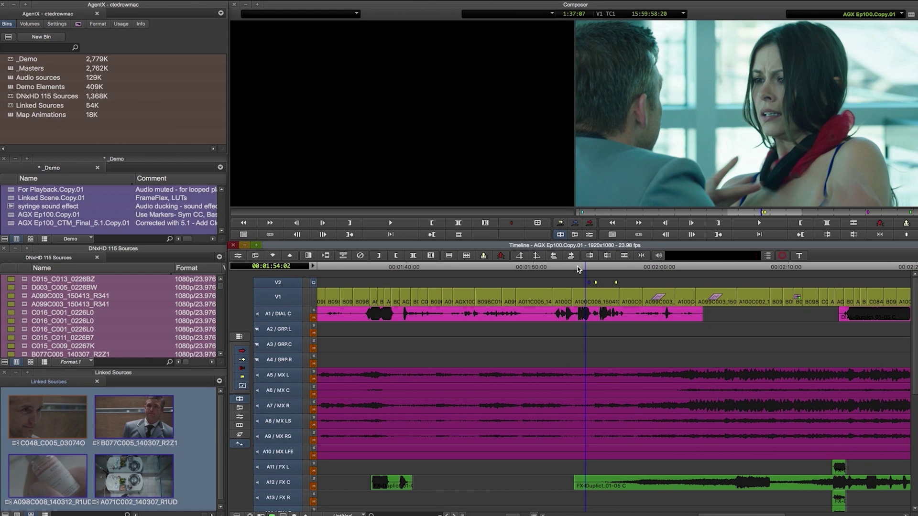
pyautogui.click(79, 24)
pyautogui.click(17, 48)
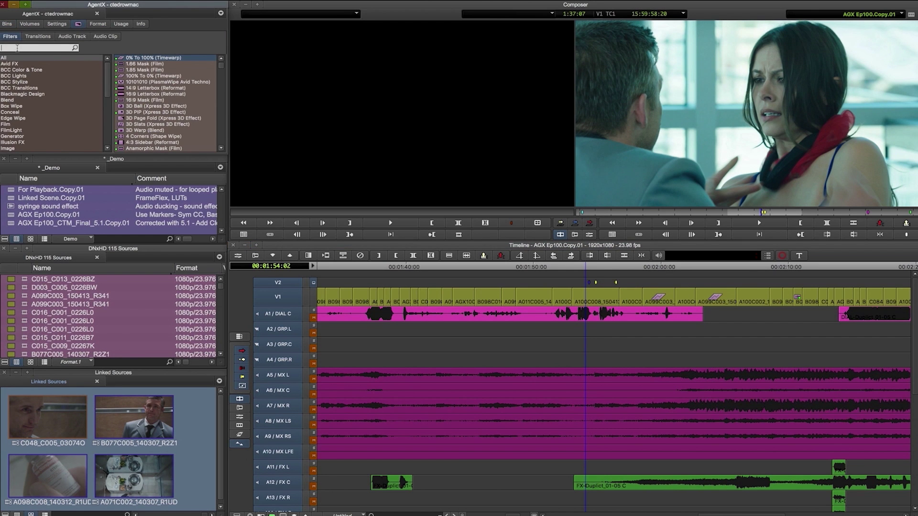
pyautogui.write('base')
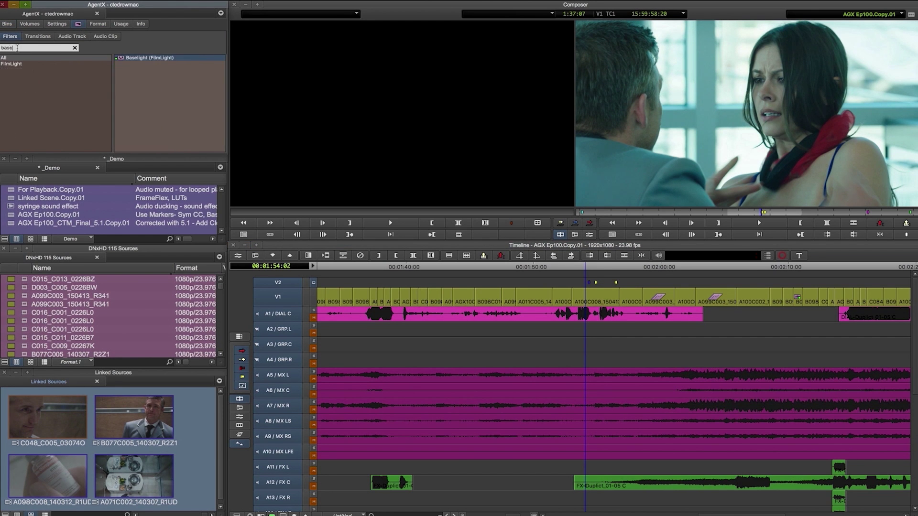
pyautogui.click(141, 60)
pyautogui.moveTo(142, 61); pyautogui.dragTo(588, 298)
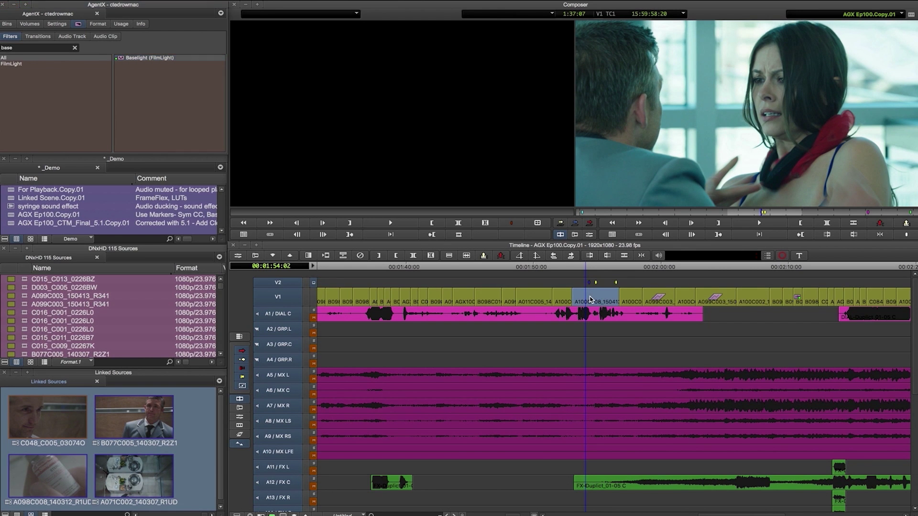
pyautogui.click(589, 235)
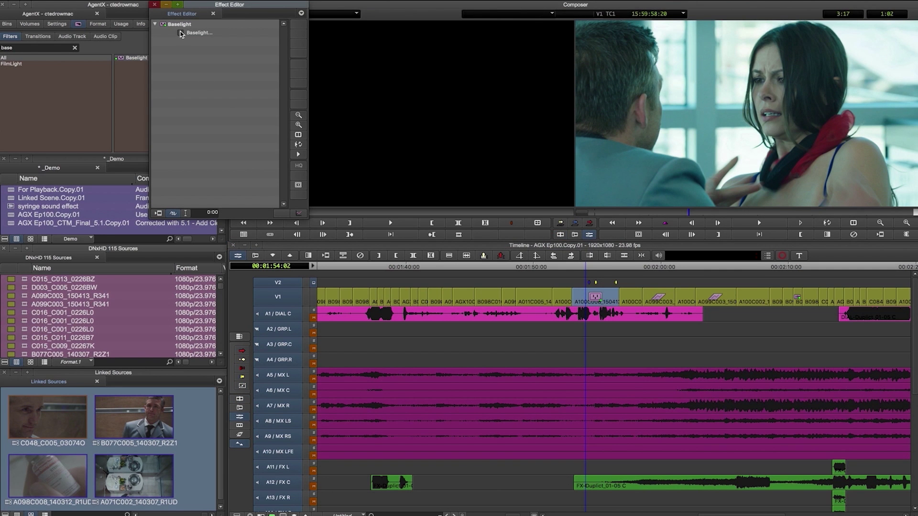
# Launch the Baselight grading window, set the viewer colour space to sRGB, and show the matte operators
pyautogui.click(180, 35)
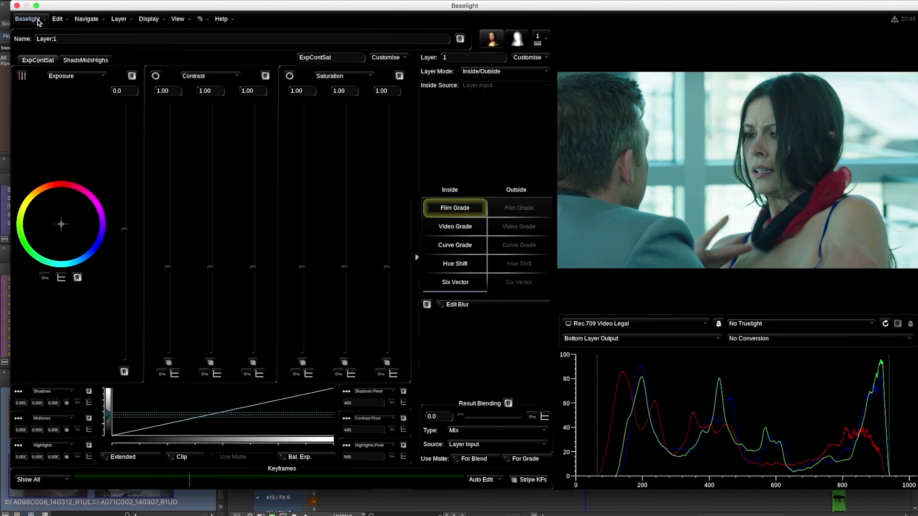
pyautogui.click(43, 21)
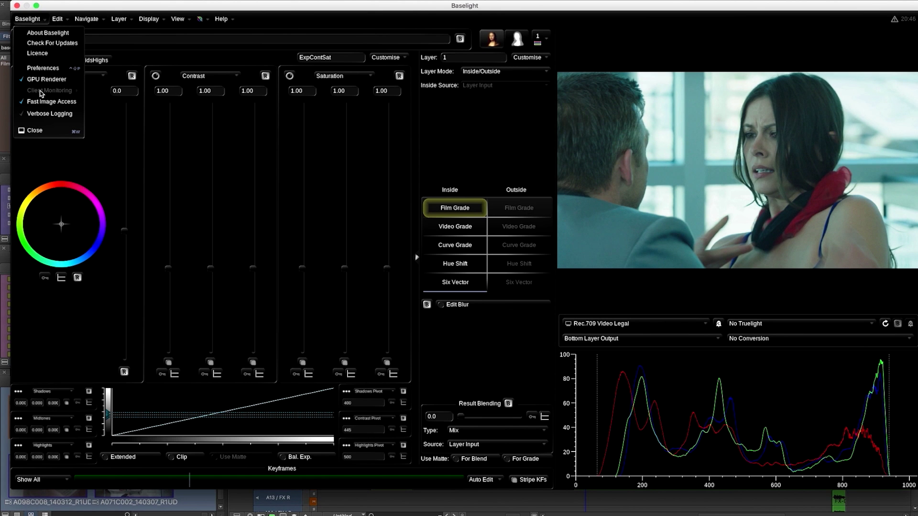
pyautogui.click(35, 22)
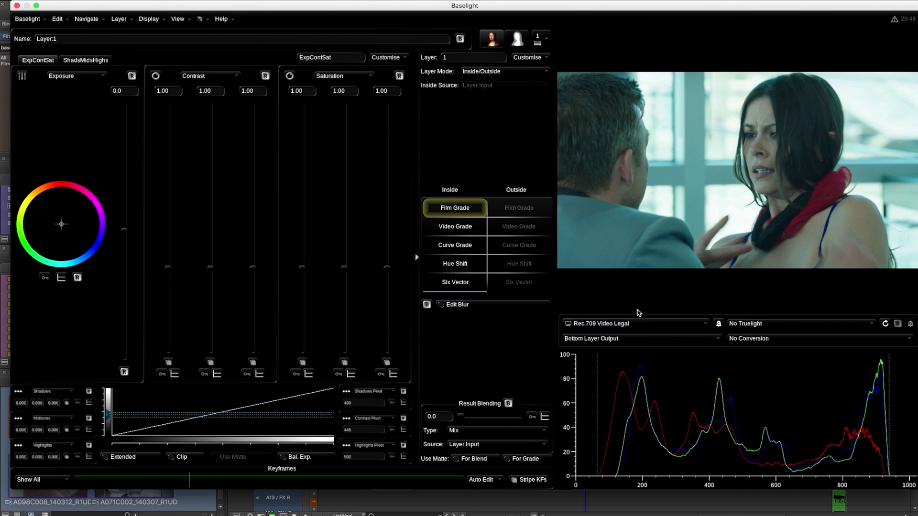
pyautogui.click(702, 326)
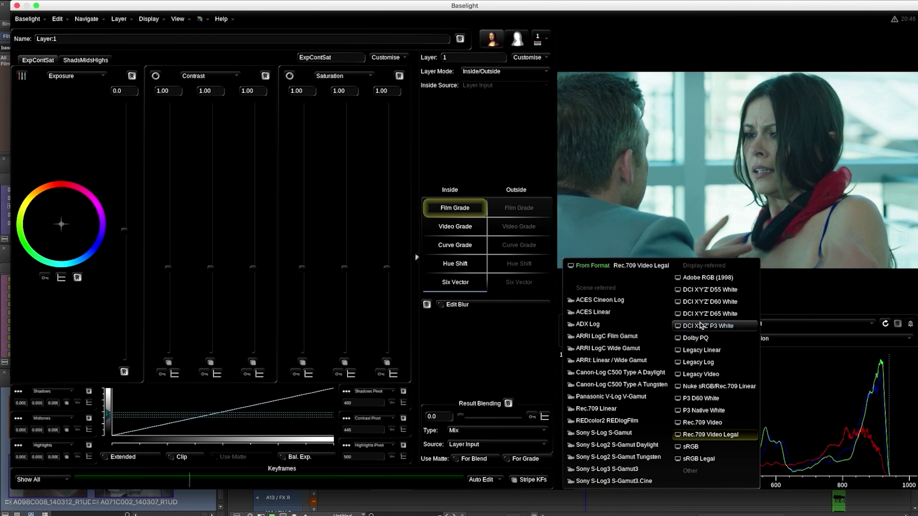
pyautogui.click(699, 451)
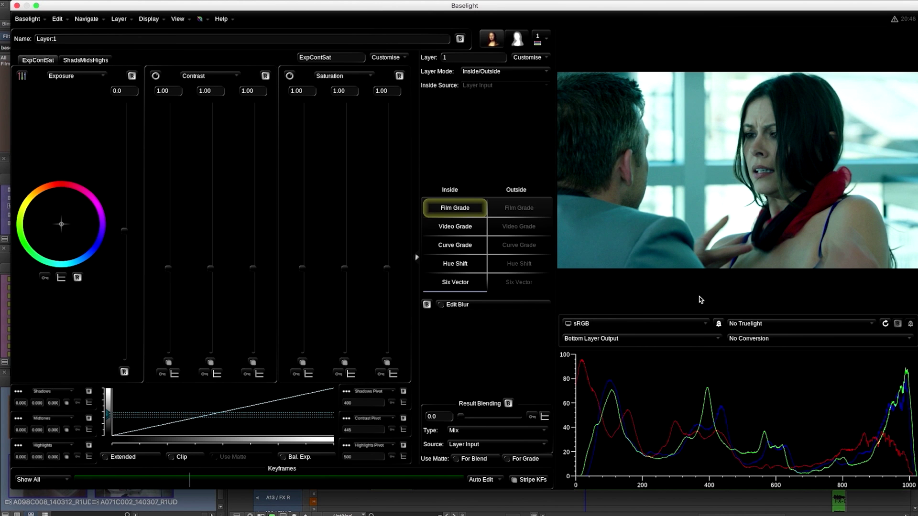
pyautogui.click(518, 40)
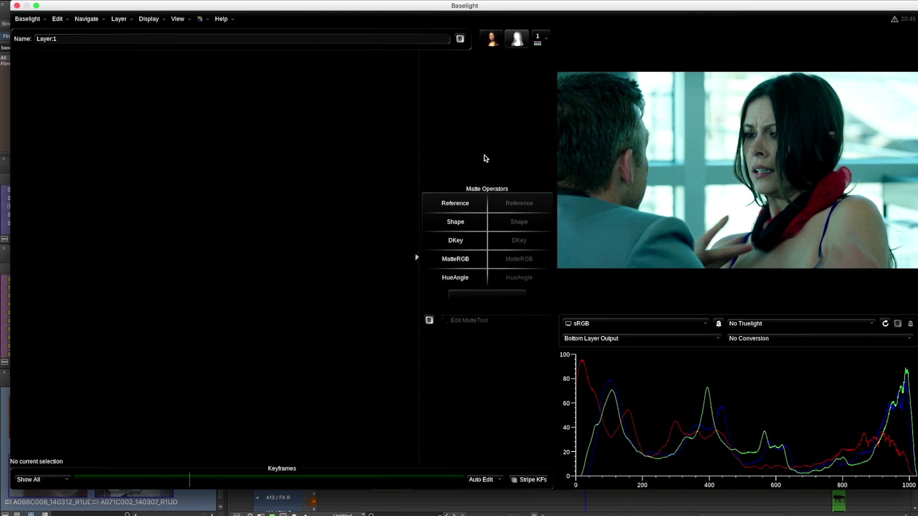
# Add a Shape matte using the Quickshape Vignette ellipse, resized and nudged to frame the actress's face
pyautogui.click(455, 223)
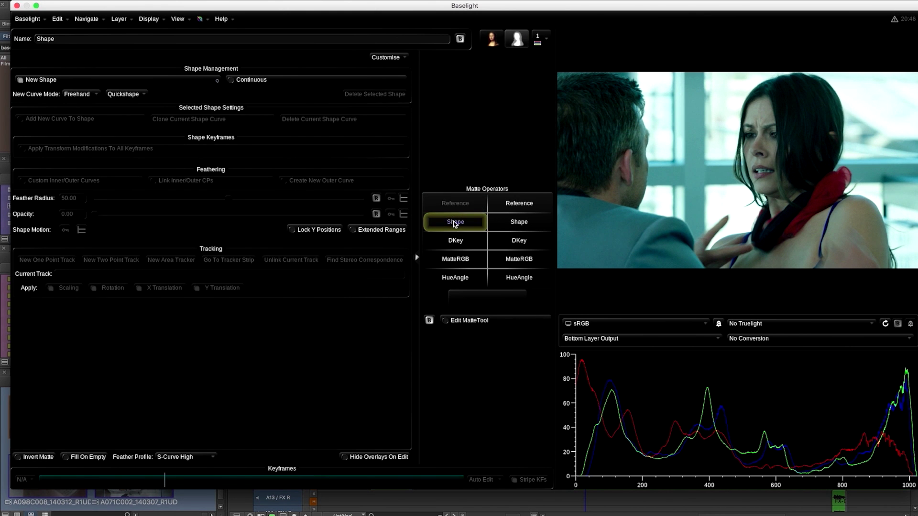
pyautogui.click(95, 95)
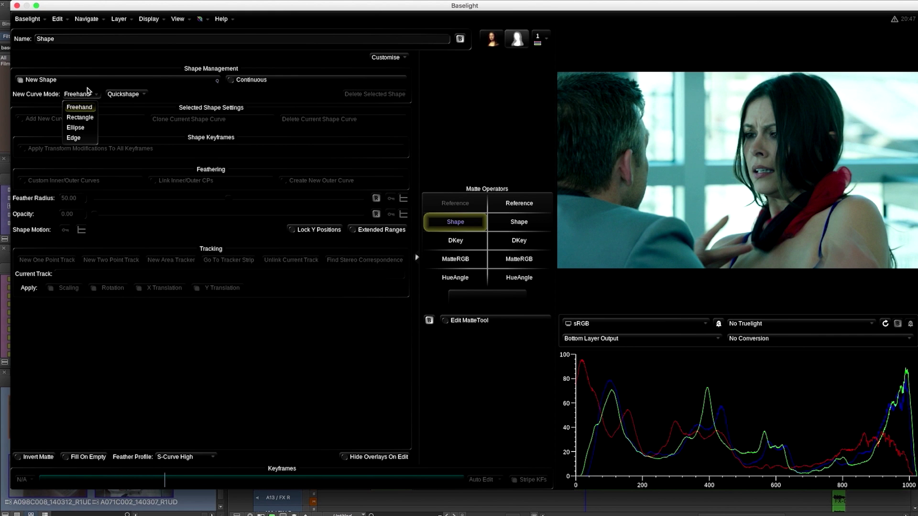
pyautogui.click(87, 91)
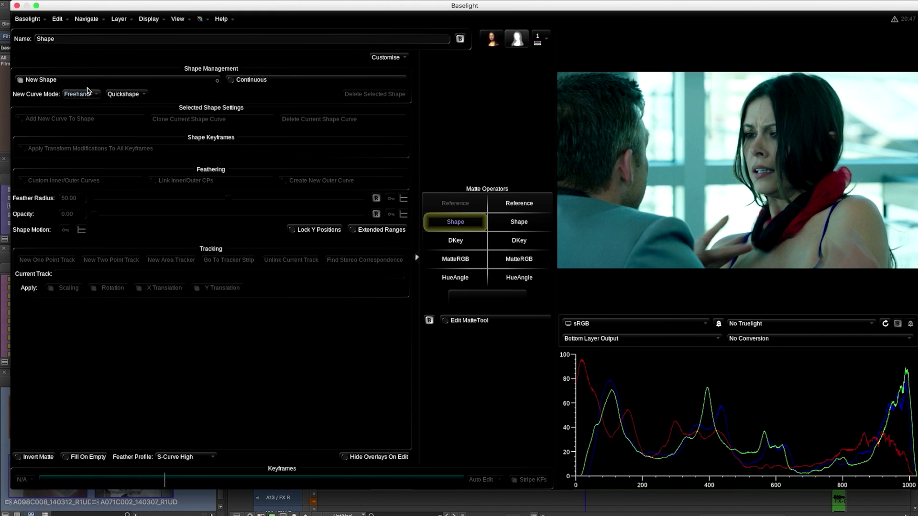
pyautogui.click(142, 93)
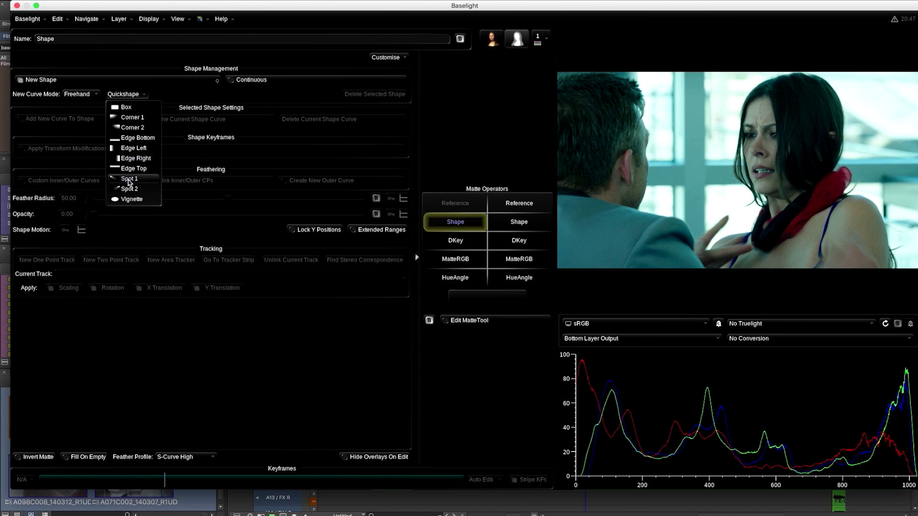
pyautogui.click(128, 200)
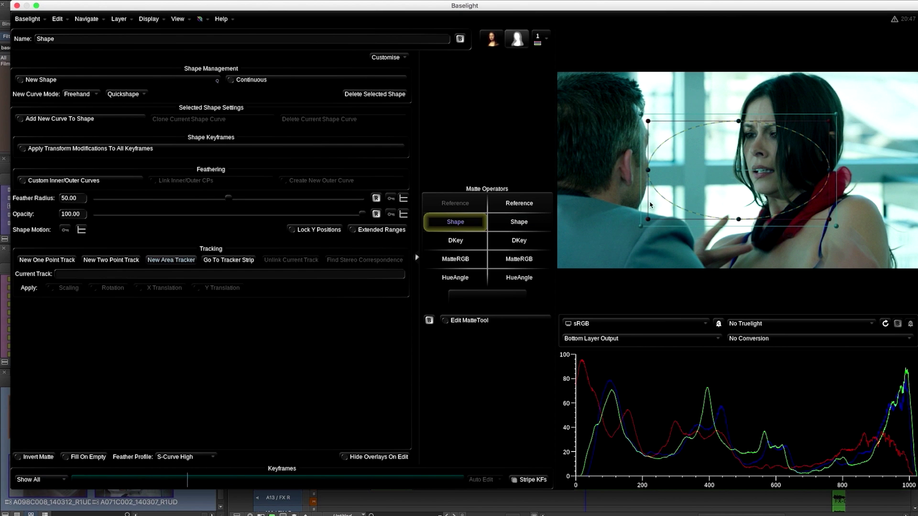
pyautogui.moveTo(642, 228); pyautogui.dragTo(763, 153)
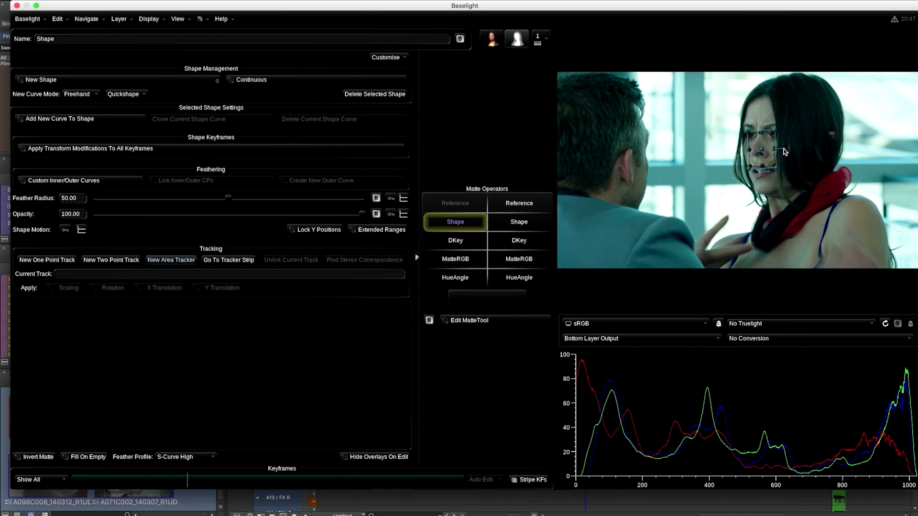
pyautogui.moveTo(763, 153); pyautogui.dragTo(782, 151)
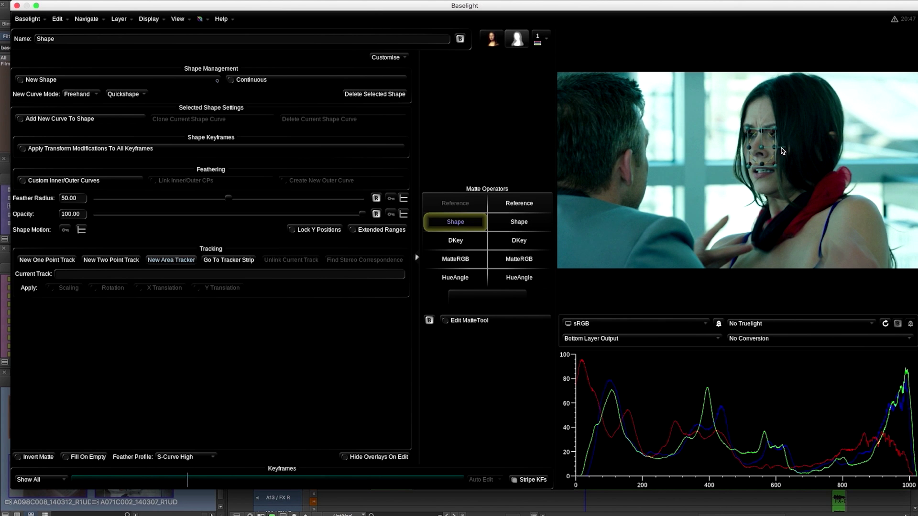
# Create Area Tracker 1 on the actress's face and track it forwards through the clip
pyautogui.click(166, 262)
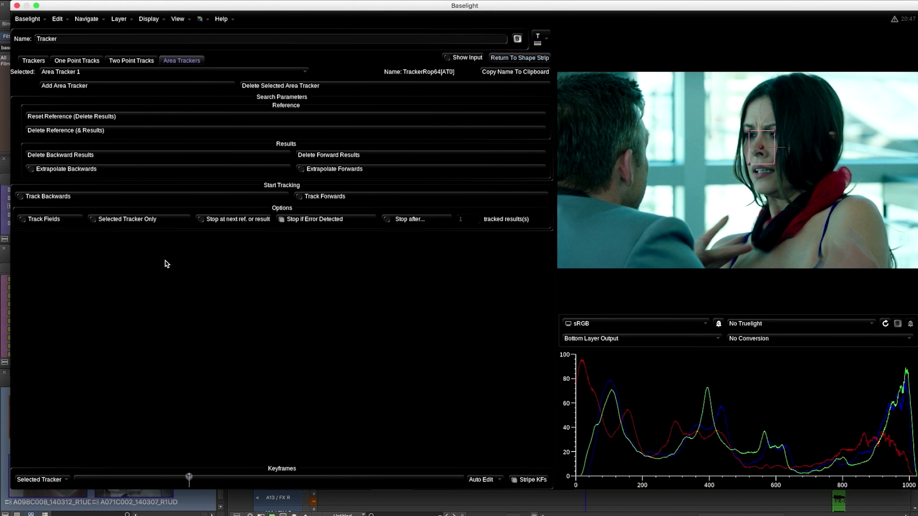
pyautogui.click(337, 199)
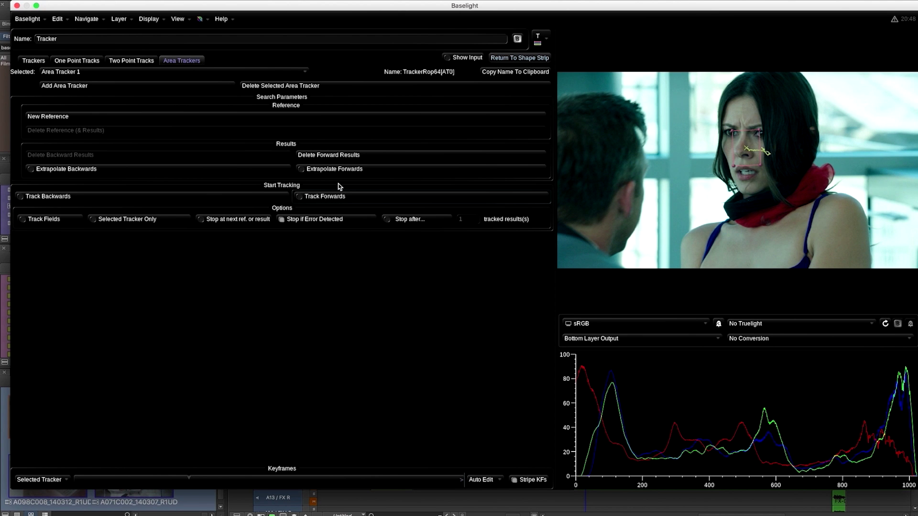
# Return to Layer 1's grade controls and raise the Exposure slider for the inside of the face oval
pyautogui.click(517, 59)
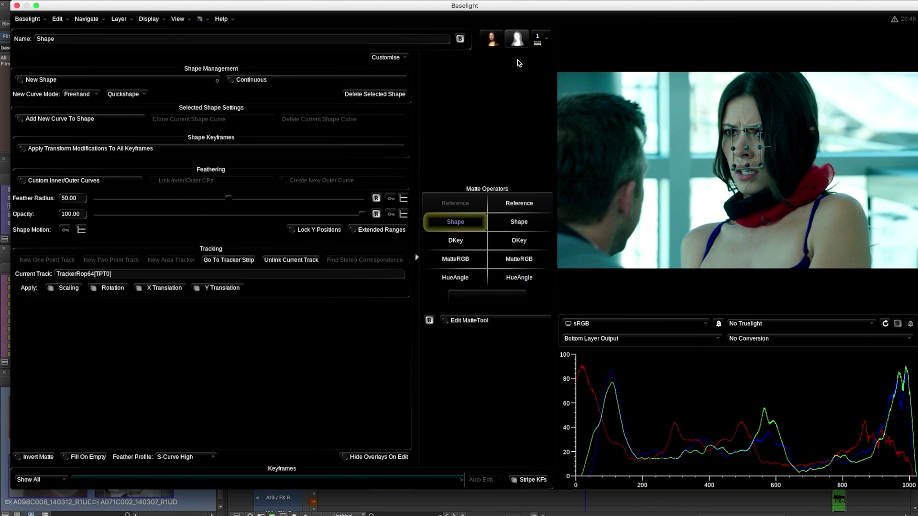
pyautogui.click(491, 40)
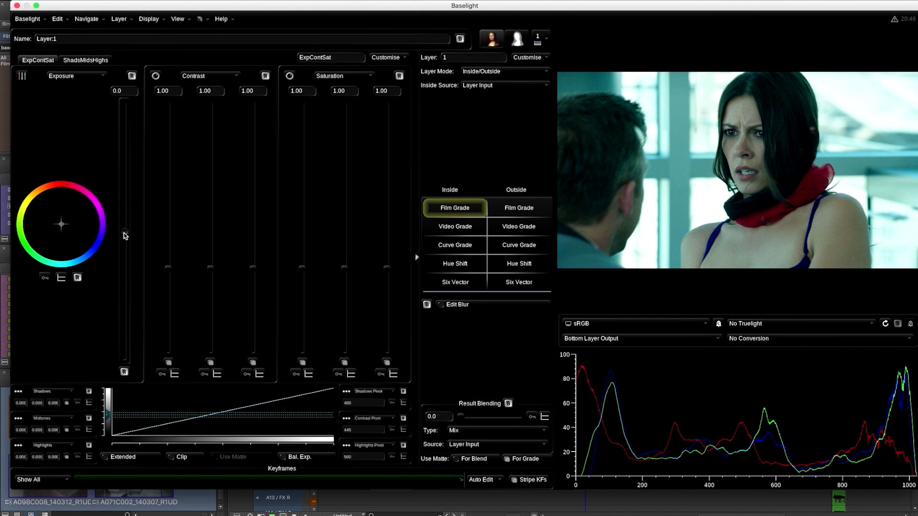
pyautogui.moveTo(124, 235); pyautogui.dragTo(123, 176)
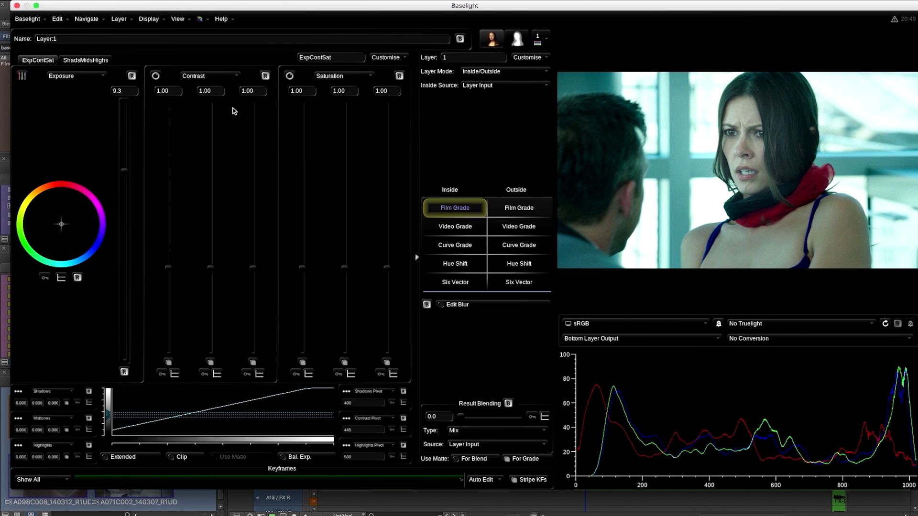
# Close Baselight and the Effect Editor, then play the graded shot and park the playhead on the actress
pyautogui.click(17, 6)
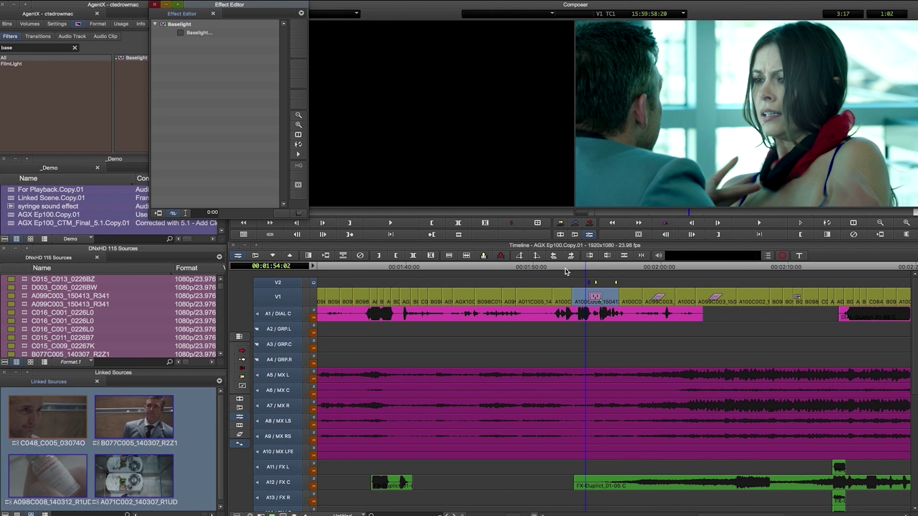
pyautogui.click(561, 234)
pyautogui.click(580, 266)
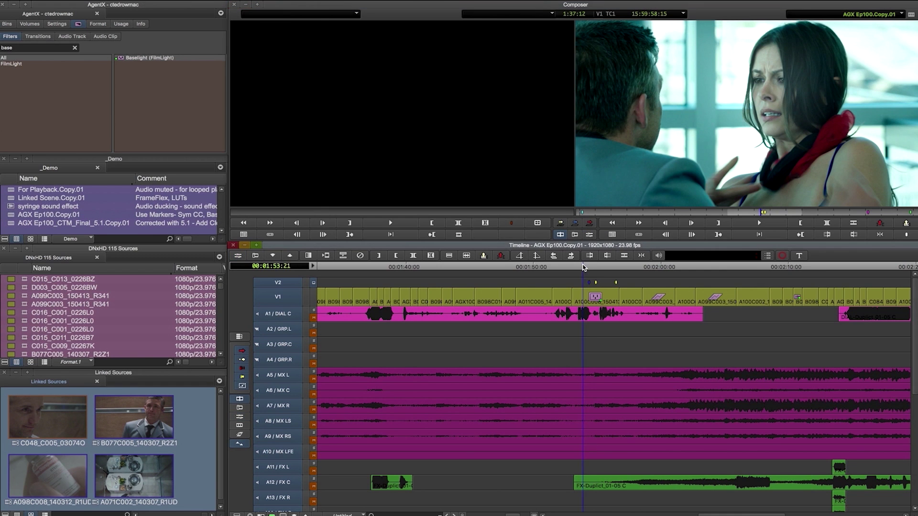
pyautogui.click(762, 224)
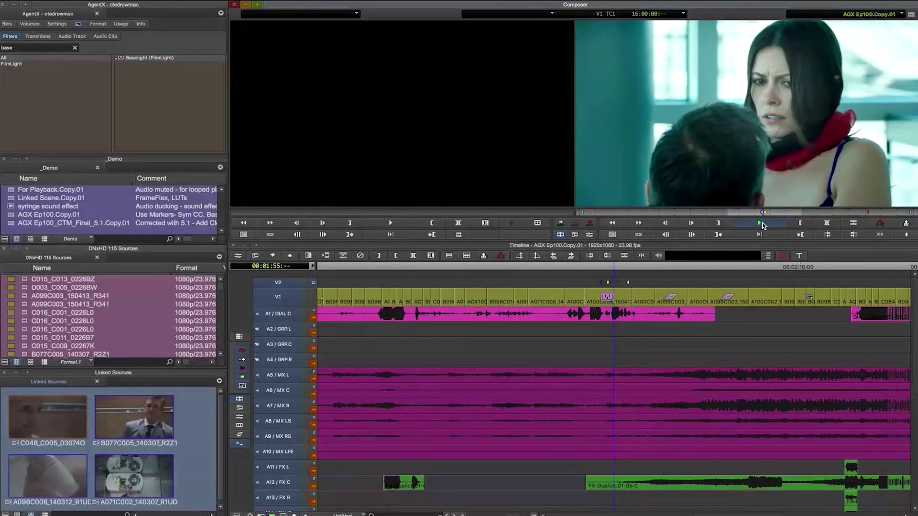
pyautogui.click(761, 224)
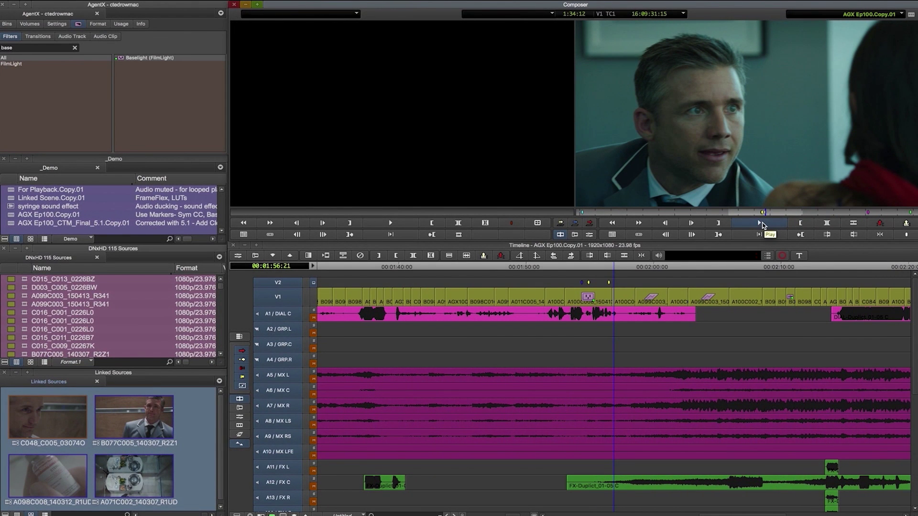
pyautogui.click(598, 269)
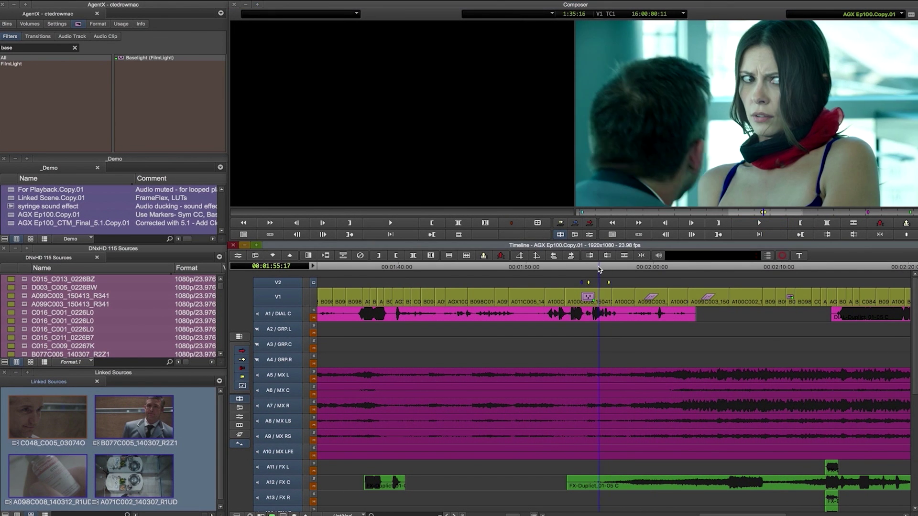